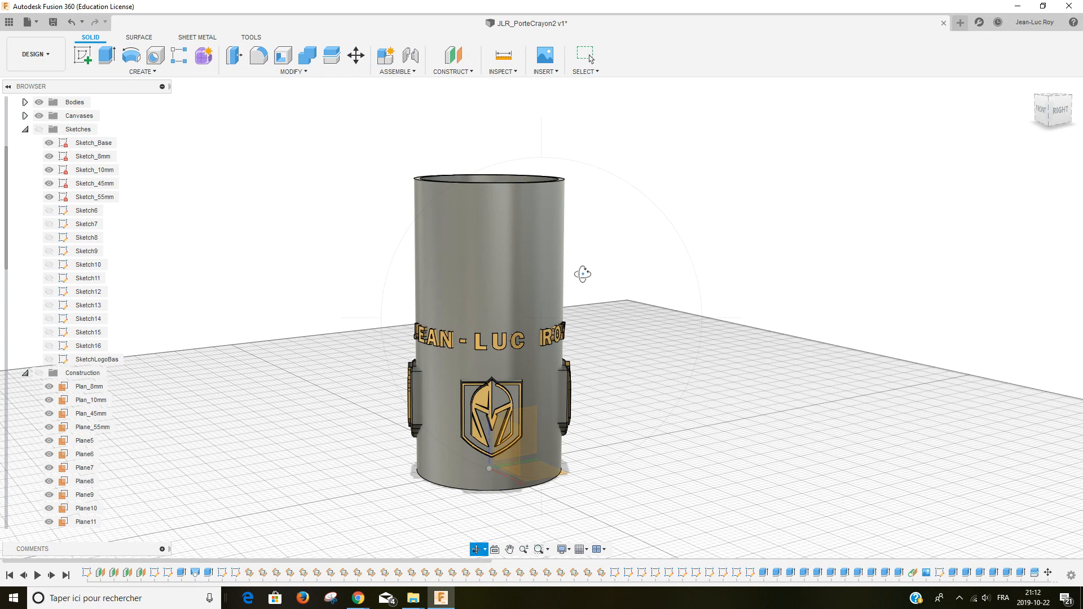
# Step: Make the construction planes visible and locate the PlanLogoBas plane among them
pyautogui.press('Escape')
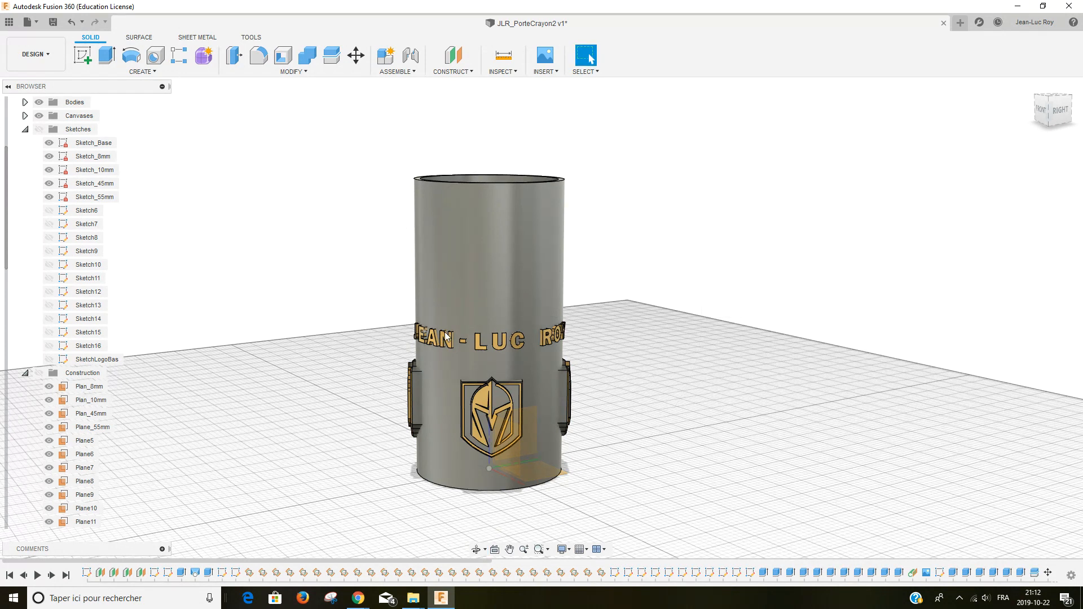
pyautogui.scroll(-7, 61, 431)
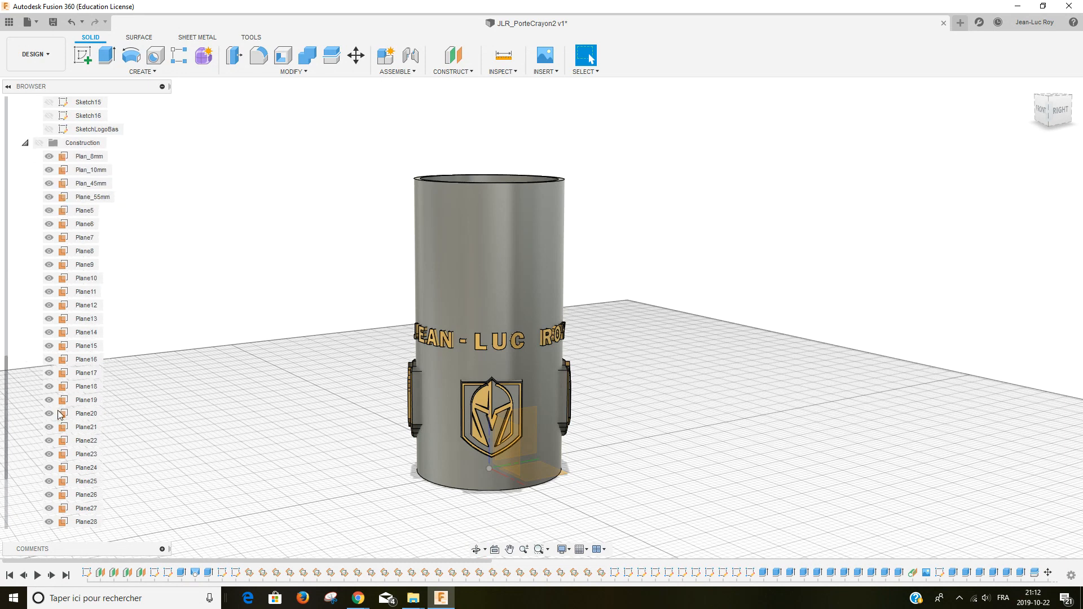
pyautogui.click(49, 522)
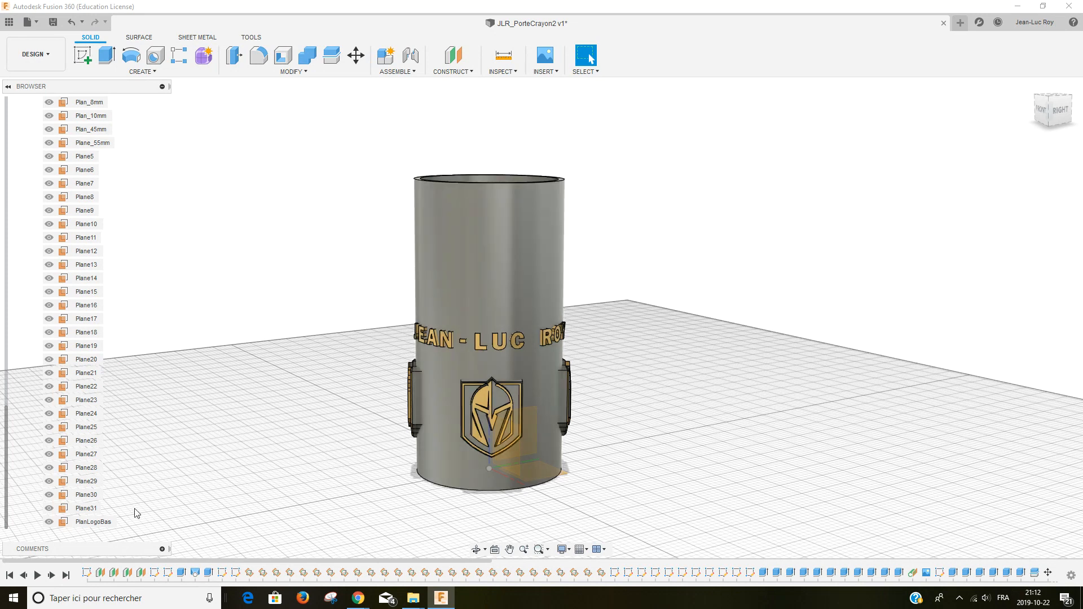
pyautogui.scroll(4, 56, 304)
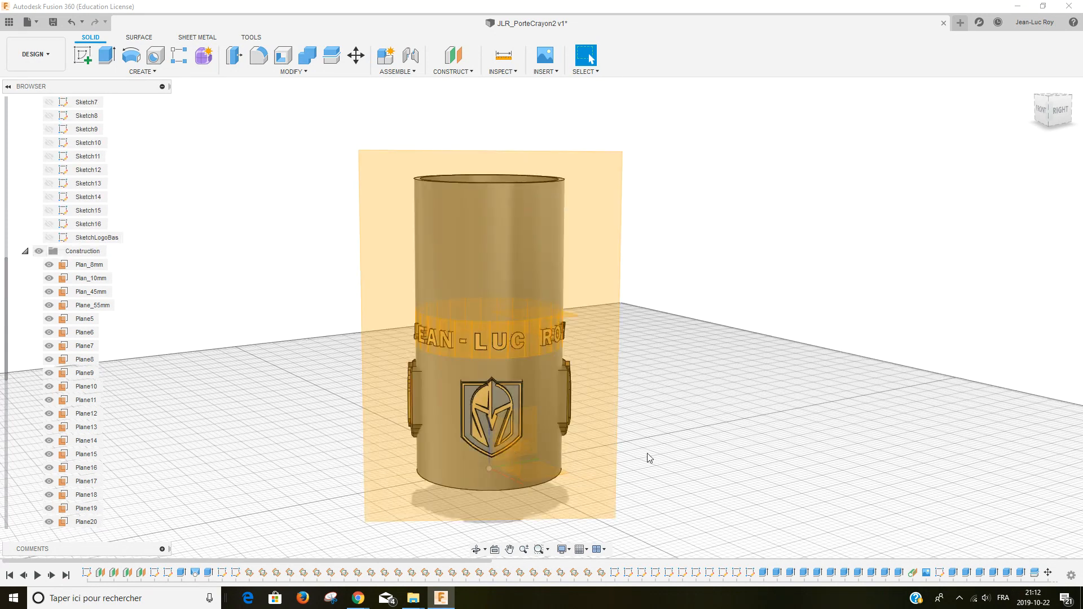
pyautogui.scroll(-4, 109, 497)
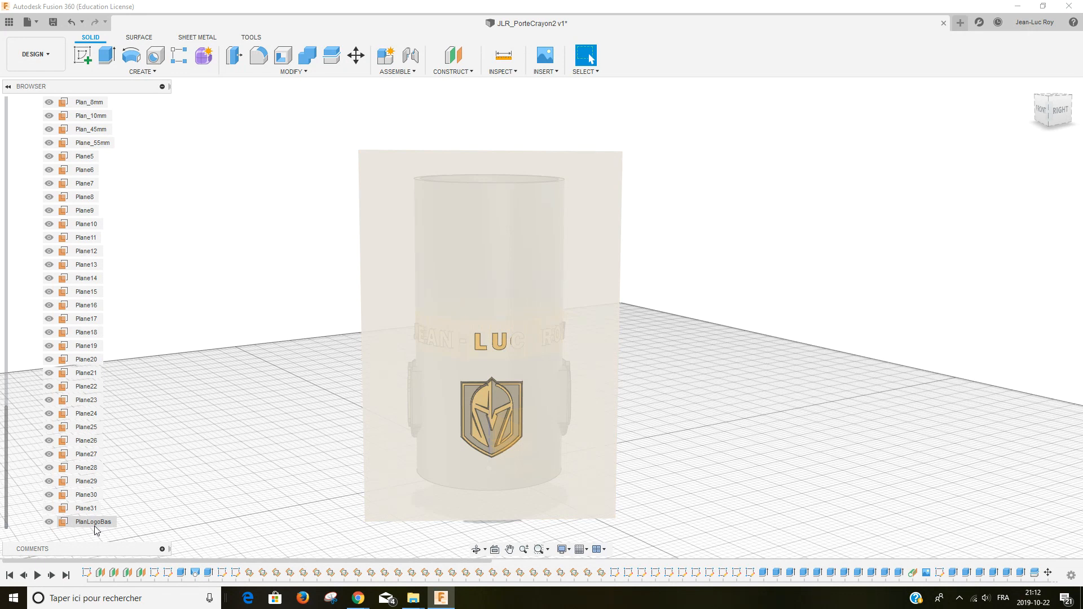
pyautogui.scroll(8, 115, 235)
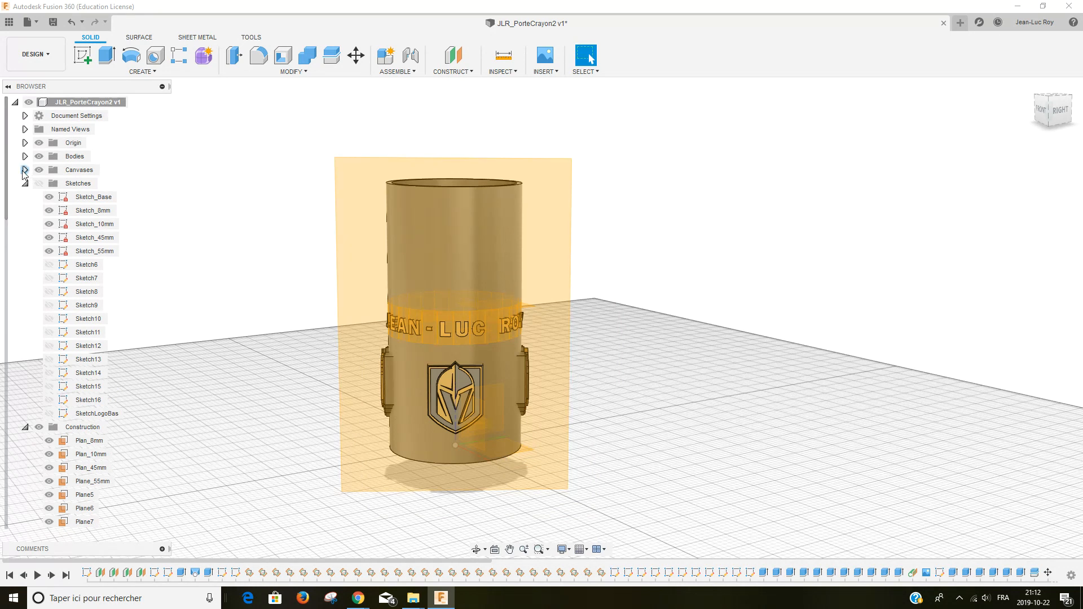
# Step: Hide the existing Vegas_Golden_Knights_logo1 canvas
pyautogui.click(25, 170)
pyautogui.click(52, 186)
pyautogui.click(51, 185)
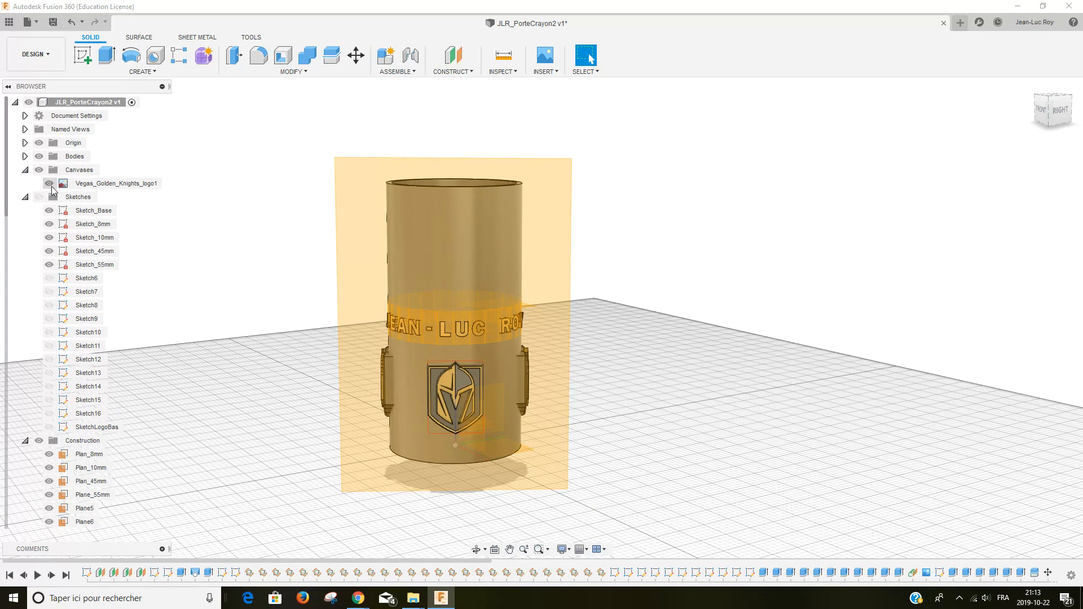
pyautogui.click(50, 185)
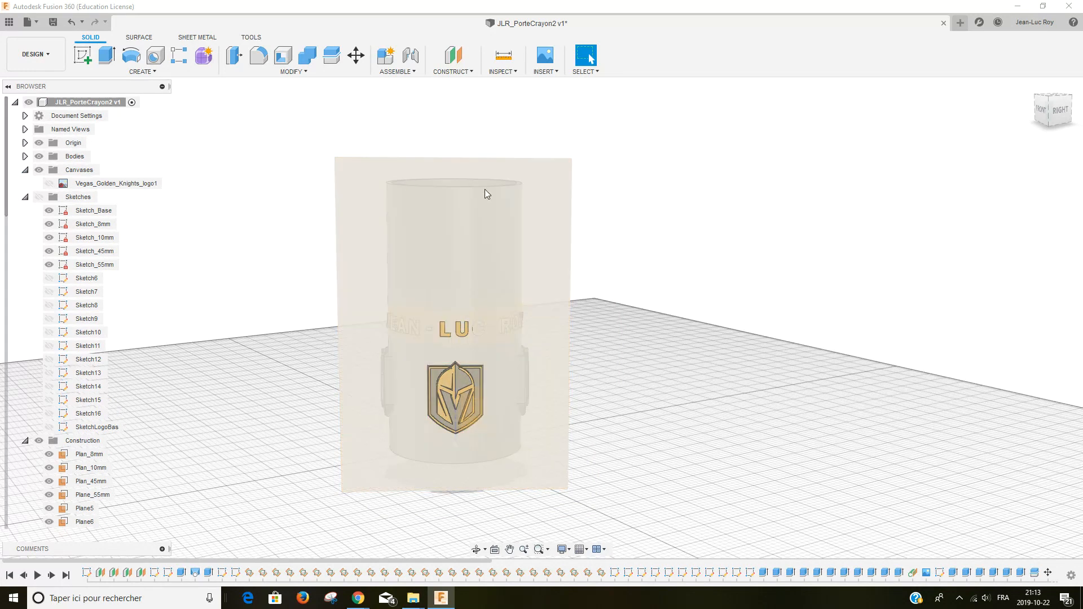
# Step: Start a new canvas and choose the PlanLogoBas plane as its face
pyautogui.click(556, 73)
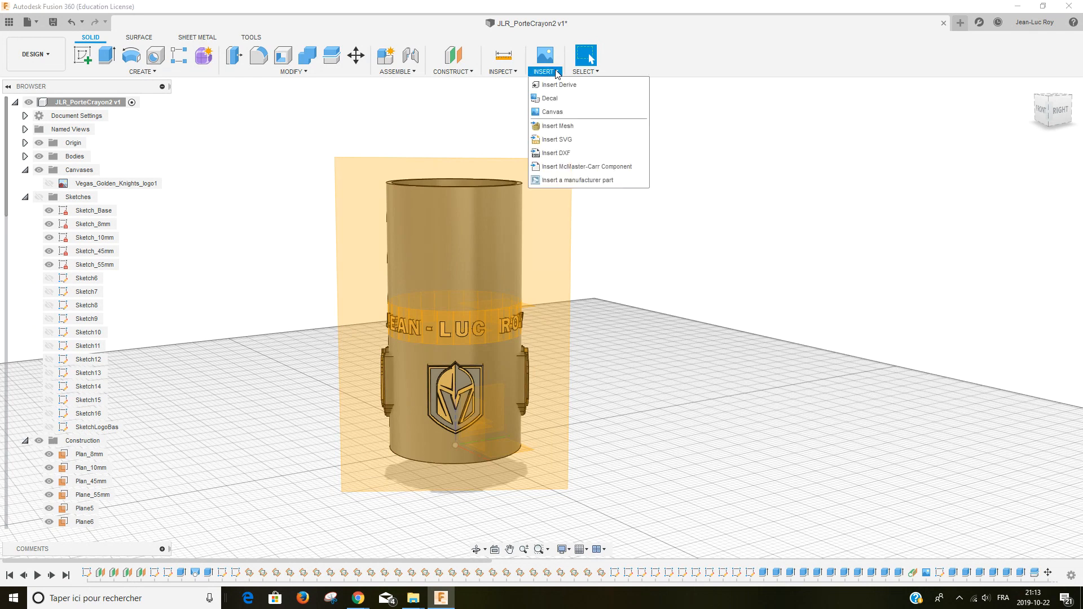
pyautogui.click(562, 112)
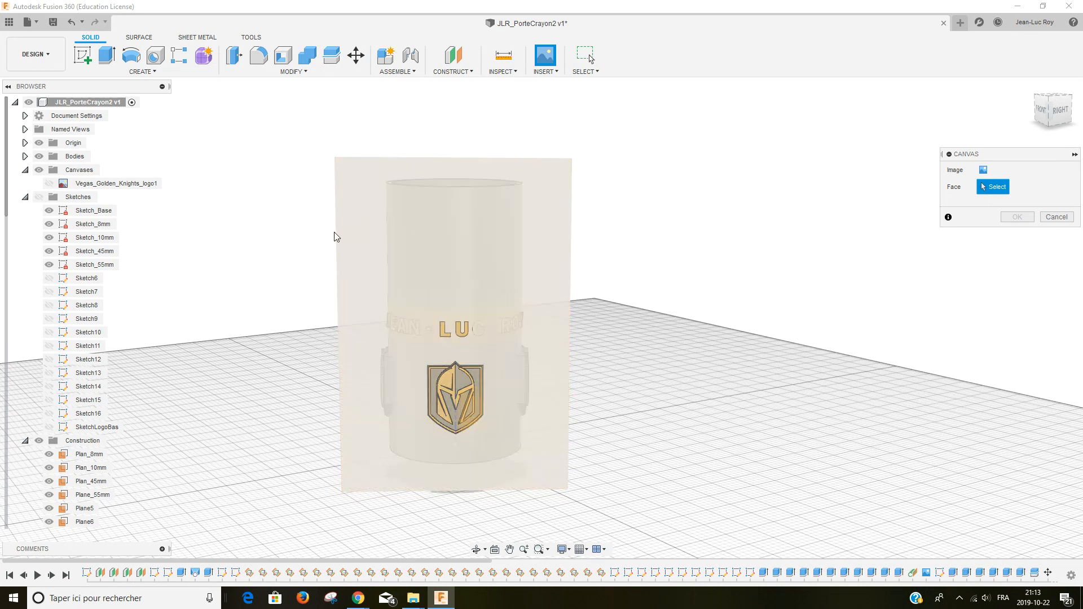
pyautogui.scroll(-3, 85, 420)
pyautogui.scroll(-5, 86, 420)
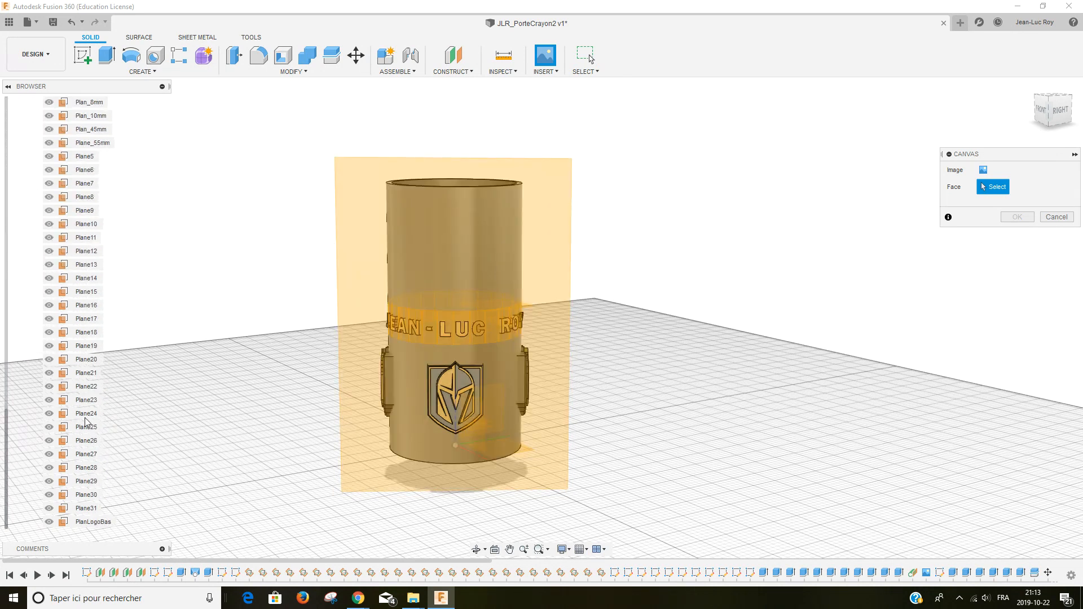
pyautogui.click(93, 522)
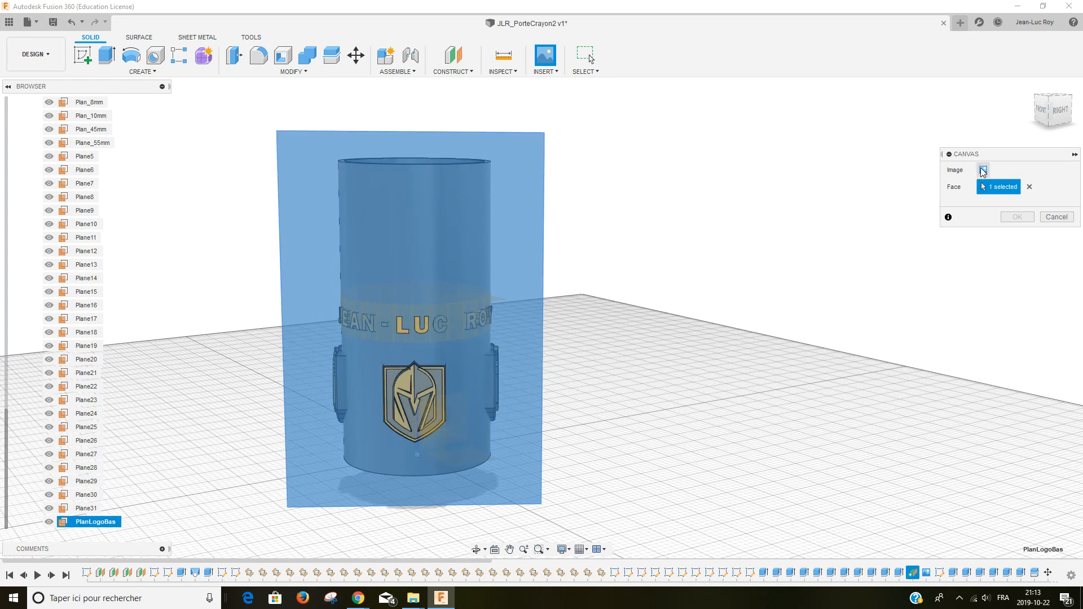
# Step: Load the image VegasGoldenKnights1.png from the Projets3DMRoy folder into the canvas
pyautogui.click(983, 170)
pyautogui.moveTo(361, 24); pyautogui.dragTo(1082, 34)
pyautogui.moveTo(1082, 34); pyautogui.dragTo(876, 77)
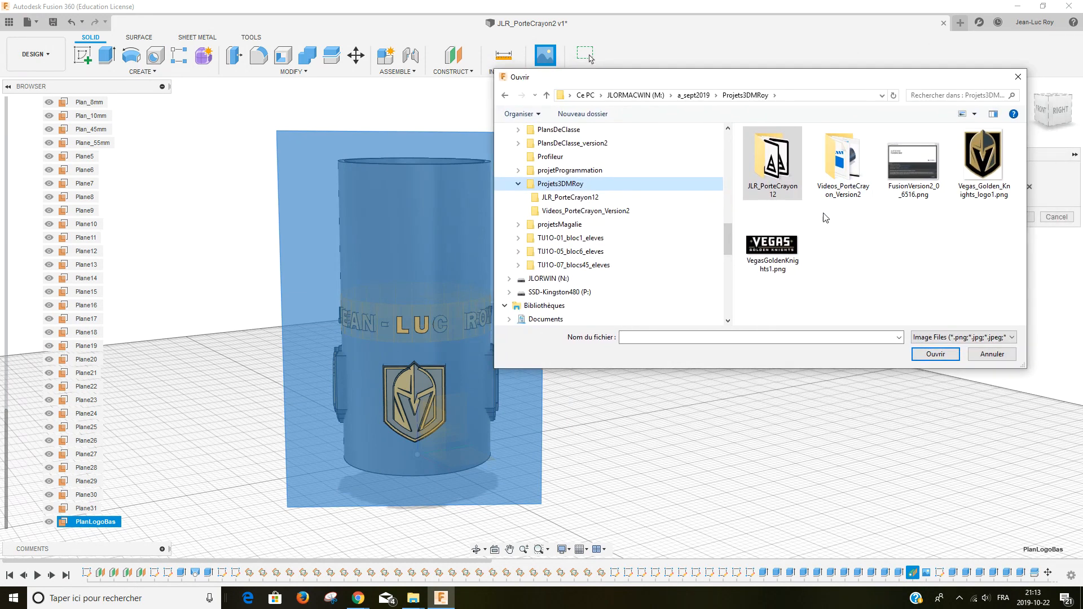
pyautogui.click(772, 248)
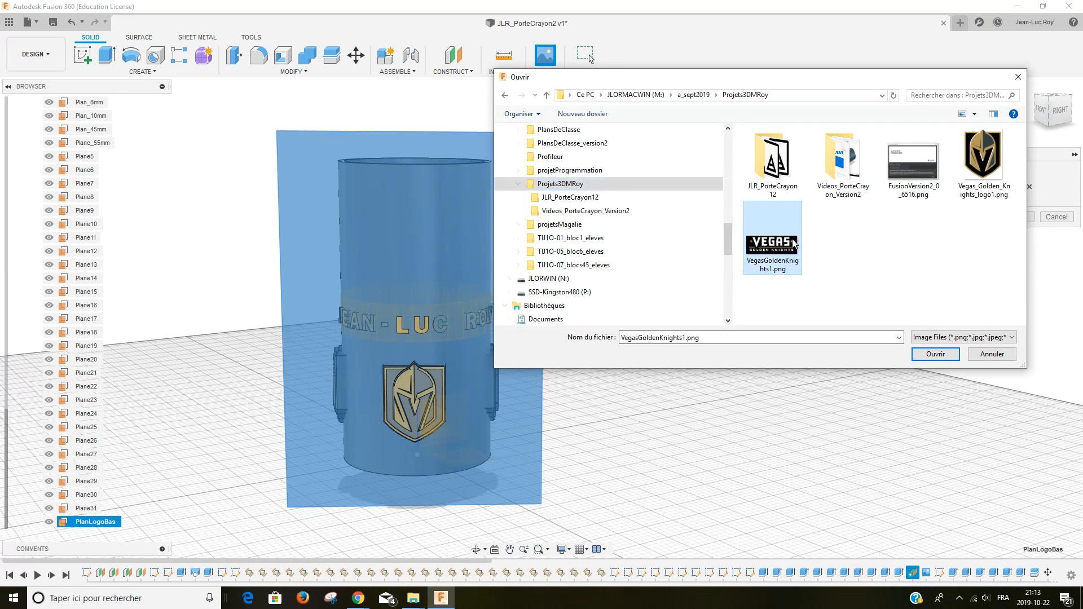
pyautogui.click(936, 354)
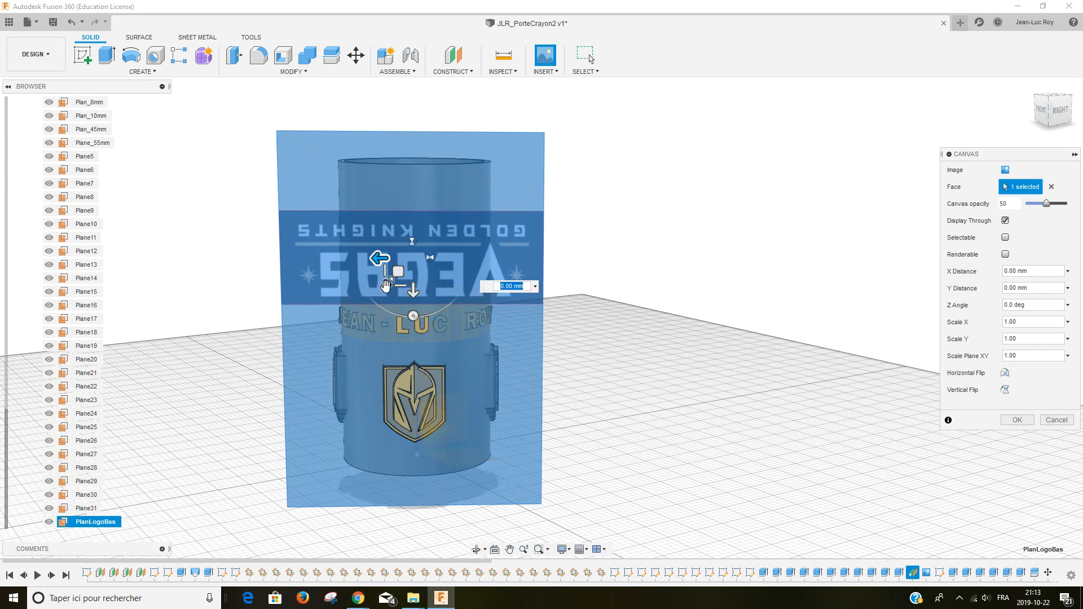
# Step: Scale the canvas image uniformly to about 0.341 and rotate it by -180 degrees
pyautogui.moveTo(397, 272); pyautogui.dragTo(389, 280)
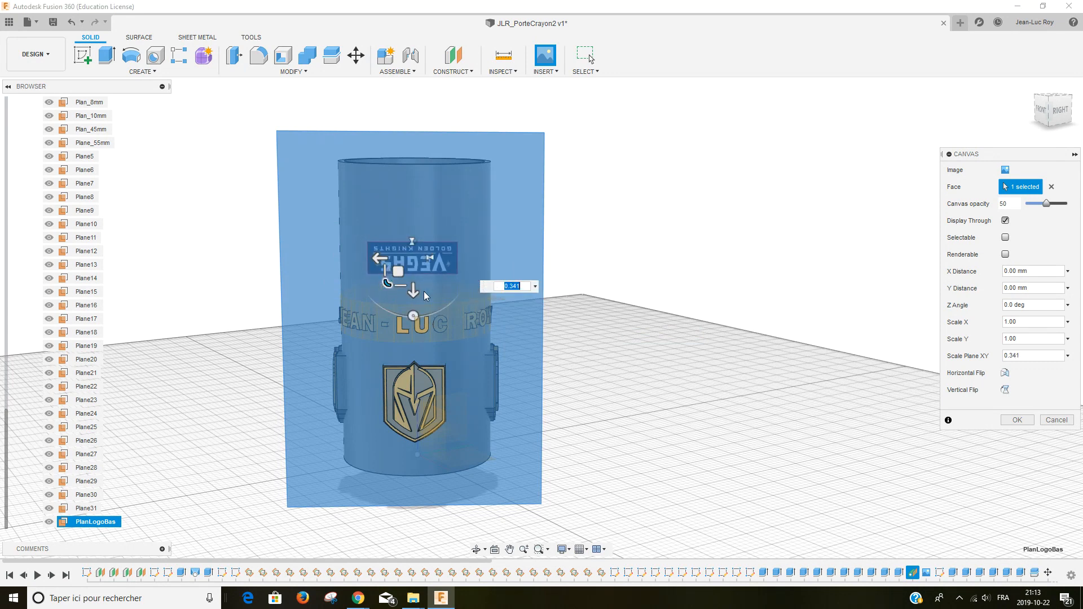
pyautogui.moveTo(413, 316); pyautogui.dragTo(412, 204)
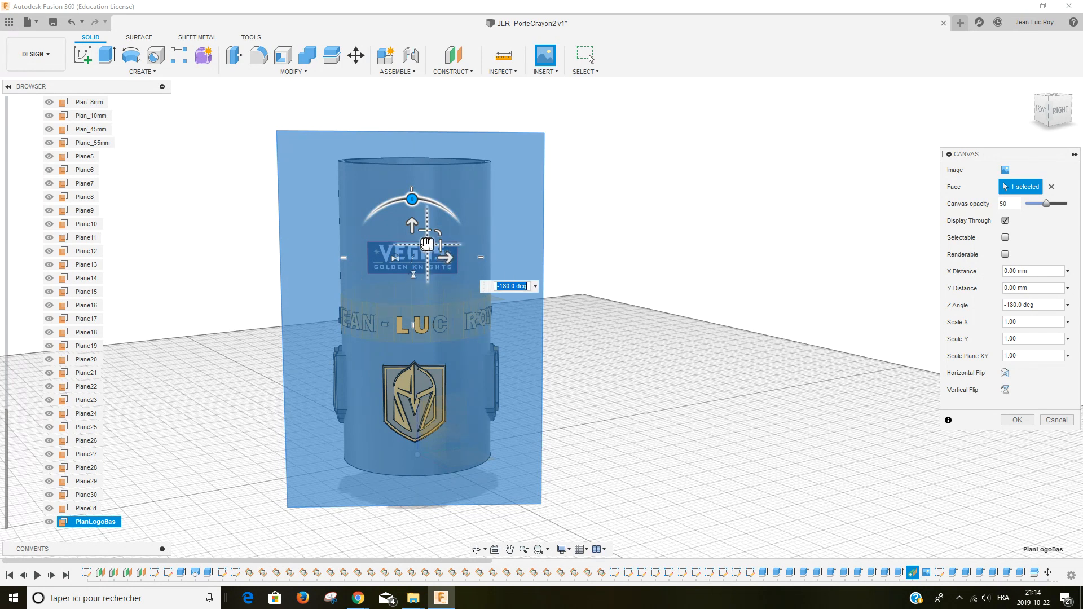
# Step: Try the canvas image at several heights from the cylinder's upper part down to the shield logo, and zero its Y distance
pyautogui.moveTo(427, 244); pyautogui.dragTo(428, 209)
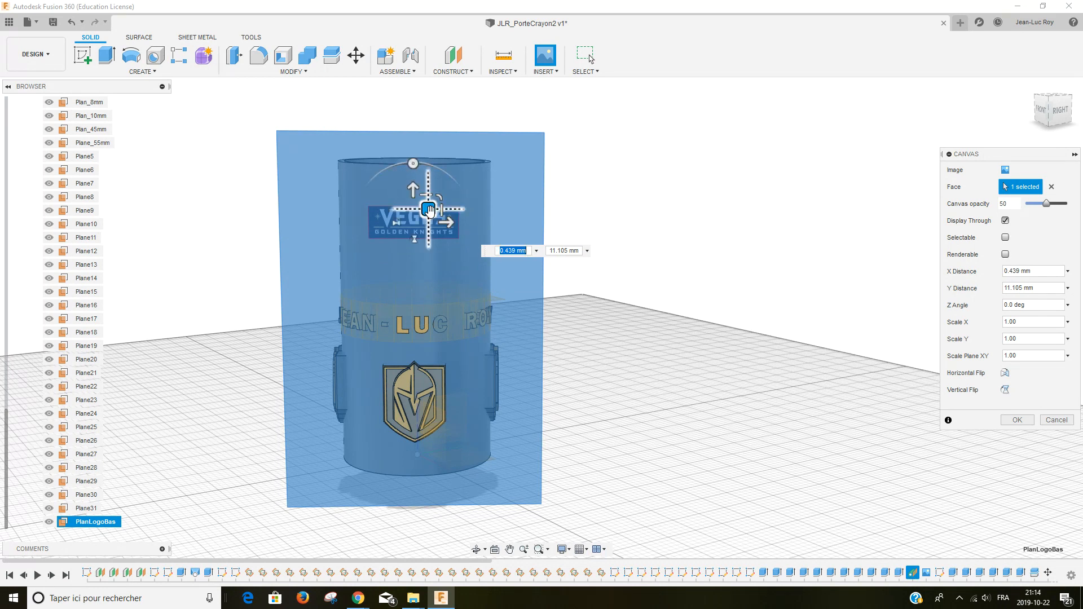
pyautogui.moveTo(428, 208); pyautogui.dragTo(429, 374)
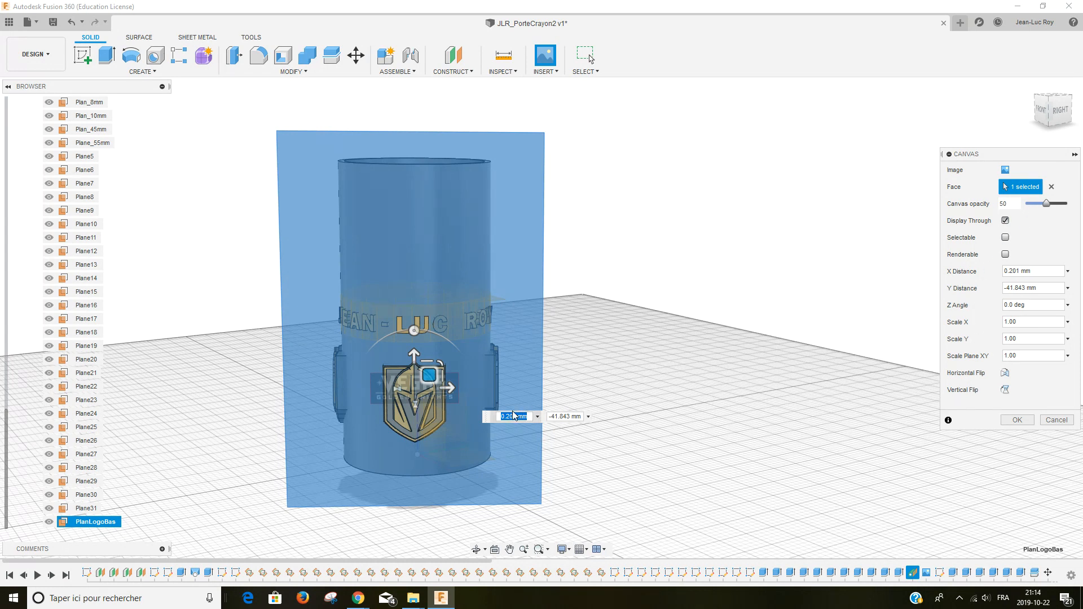
pyautogui.moveTo(428, 375); pyautogui.dragTo(436, 327)
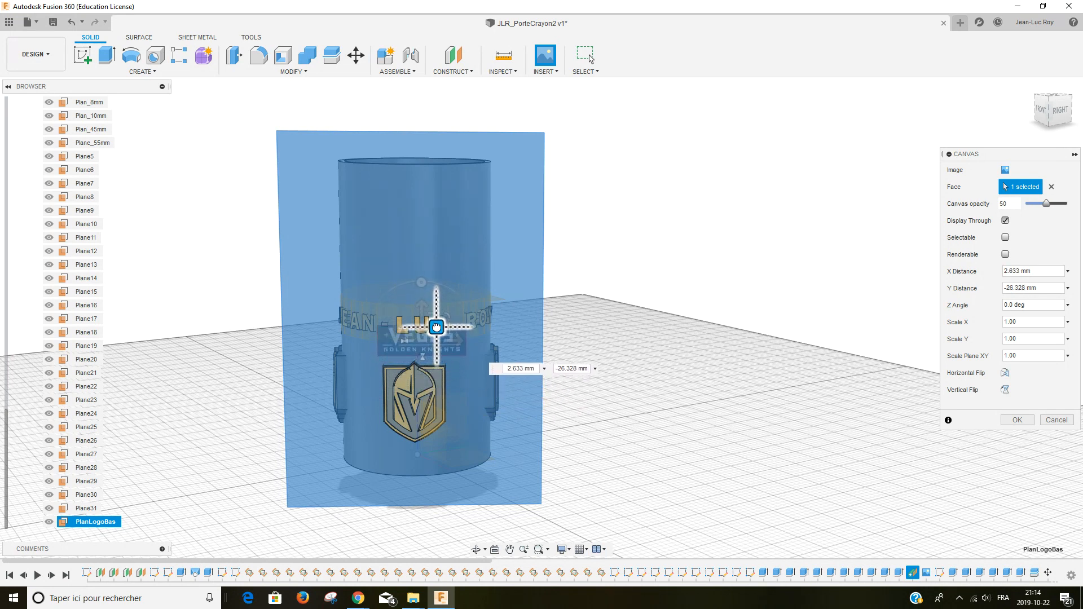
pyautogui.moveTo(436, 327); pyautogui.dragTo(430, 372)
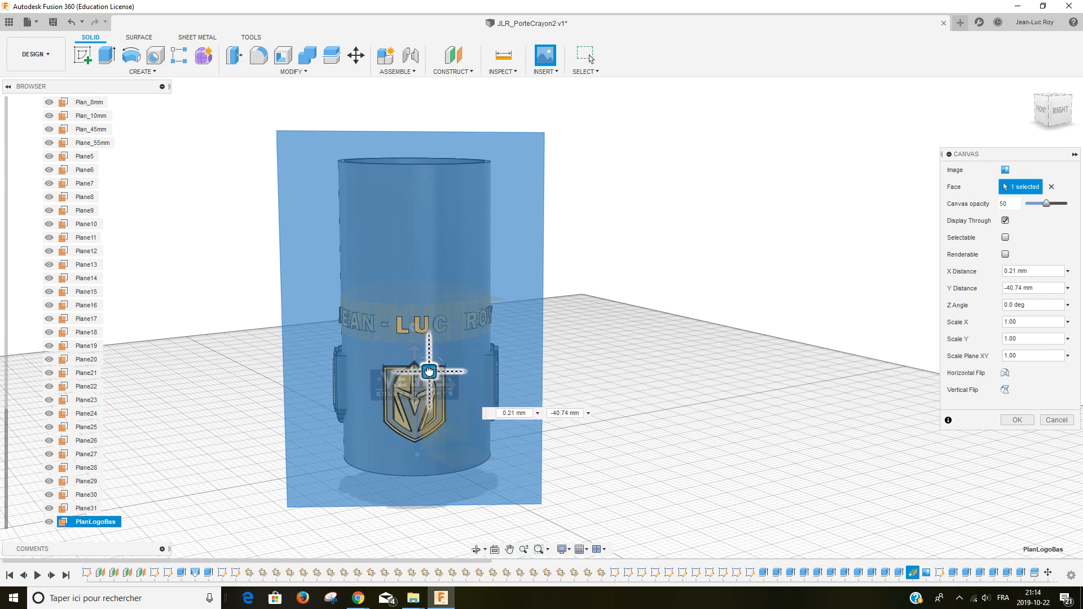
pyautogui.click(1067, 288)
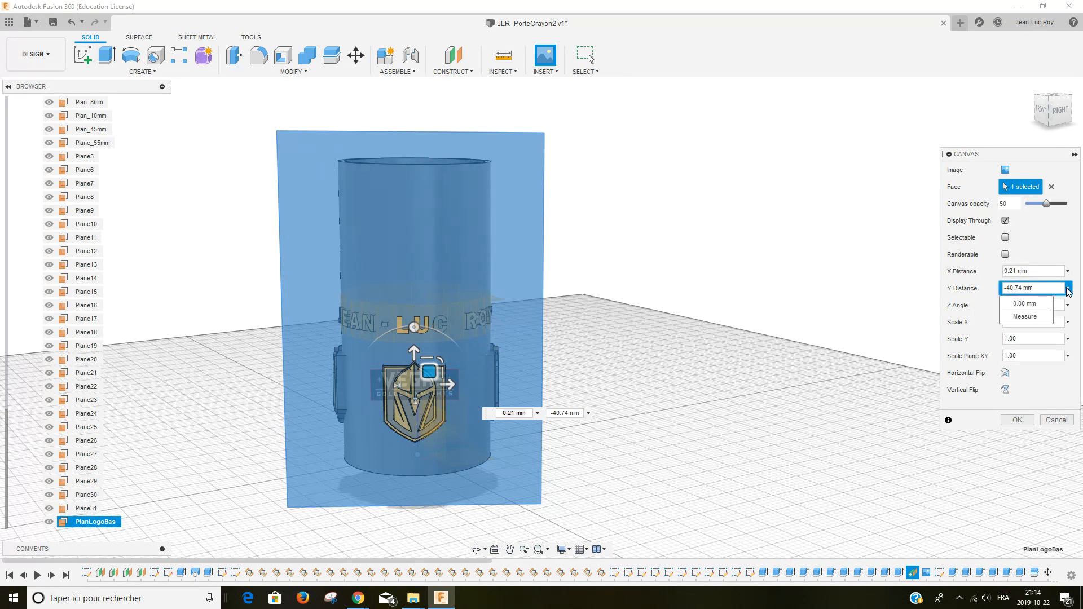
pyautogui.click(1031, 304)
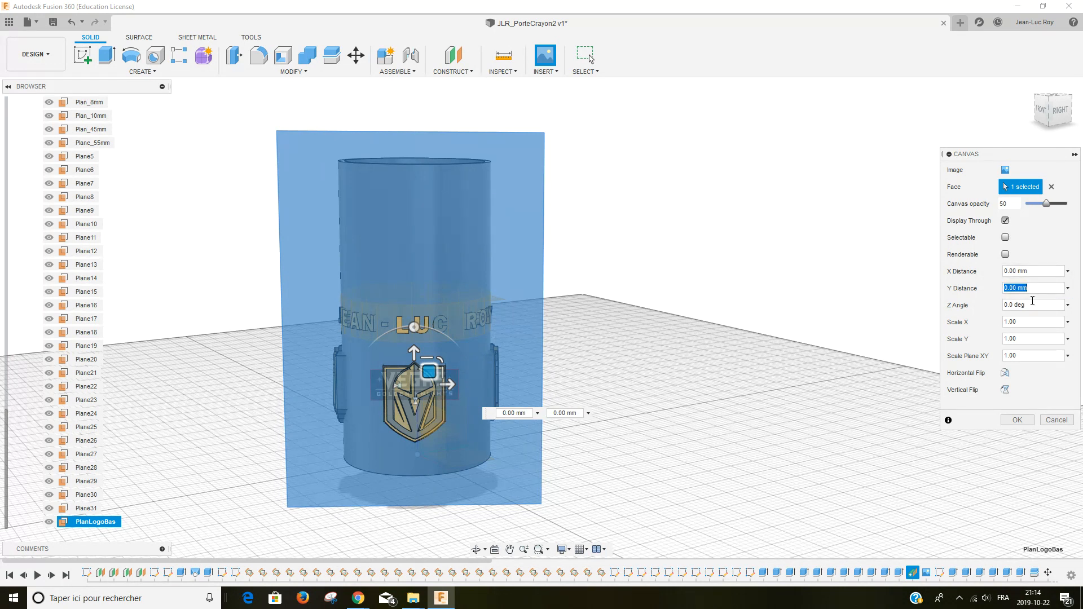
pyautogui.click(1039, 271)
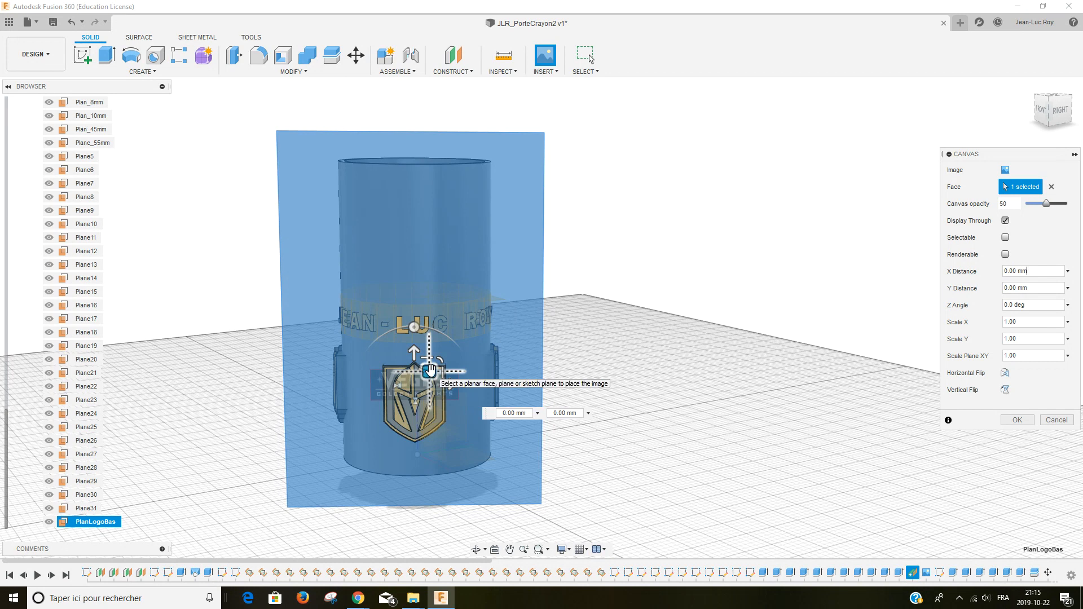
# Step: Move the canvas image up onto the cylinder's upper part, above the name lettering, at an X distance of about 1.43 mm
pyautogui.moveTo(429, 370); pyautogui.dragTo(431, 209)
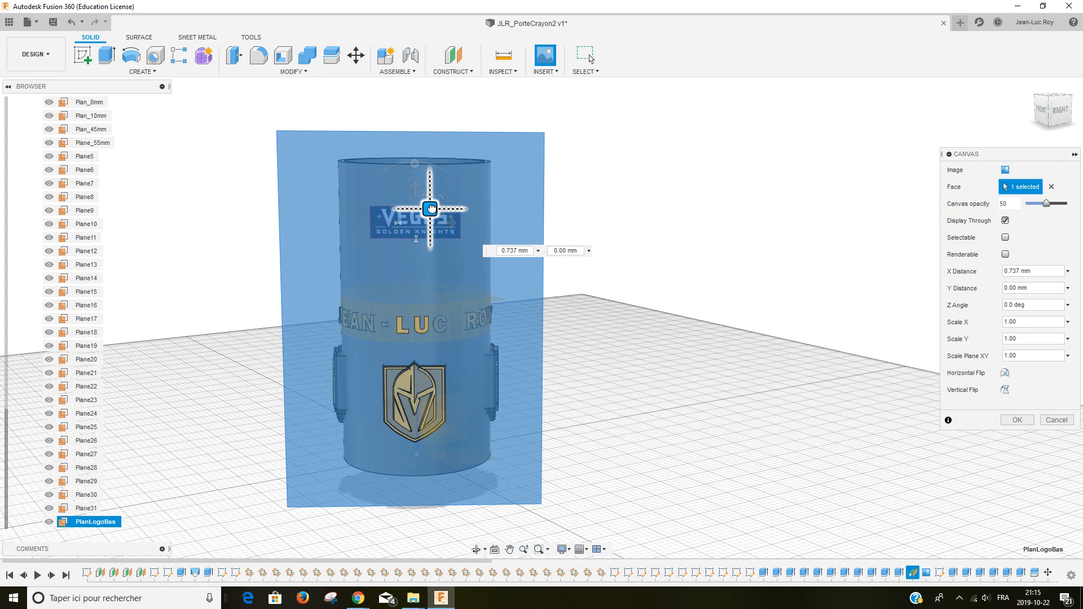
pyautogui.moveTo(430, 208); pyautogui.dragTo(433, 215)
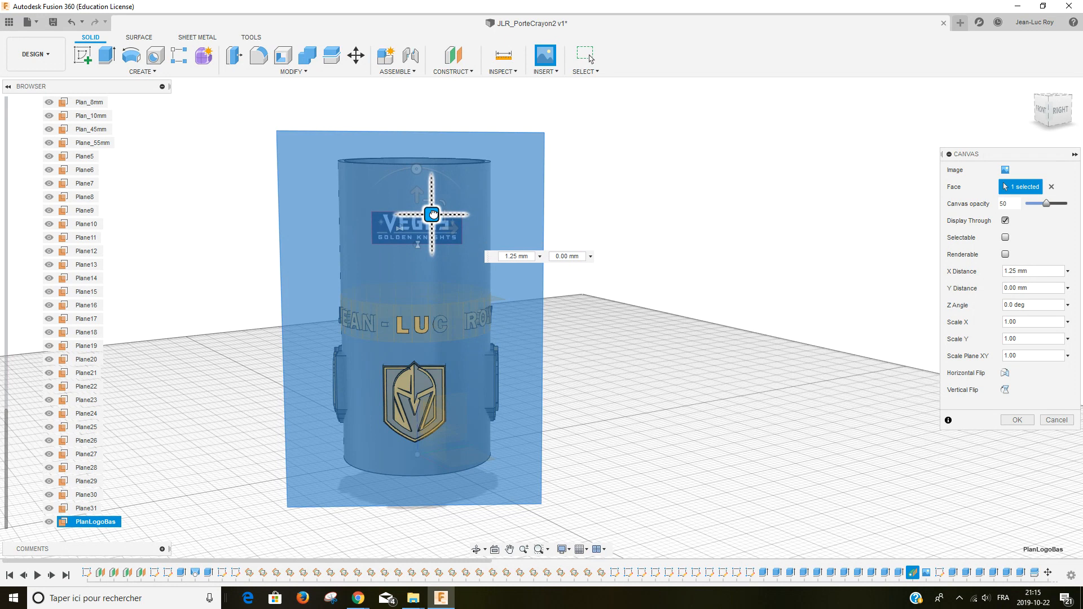
pyautogui.moveTo(433, 214); pyautogui.dragTo(434, 212)
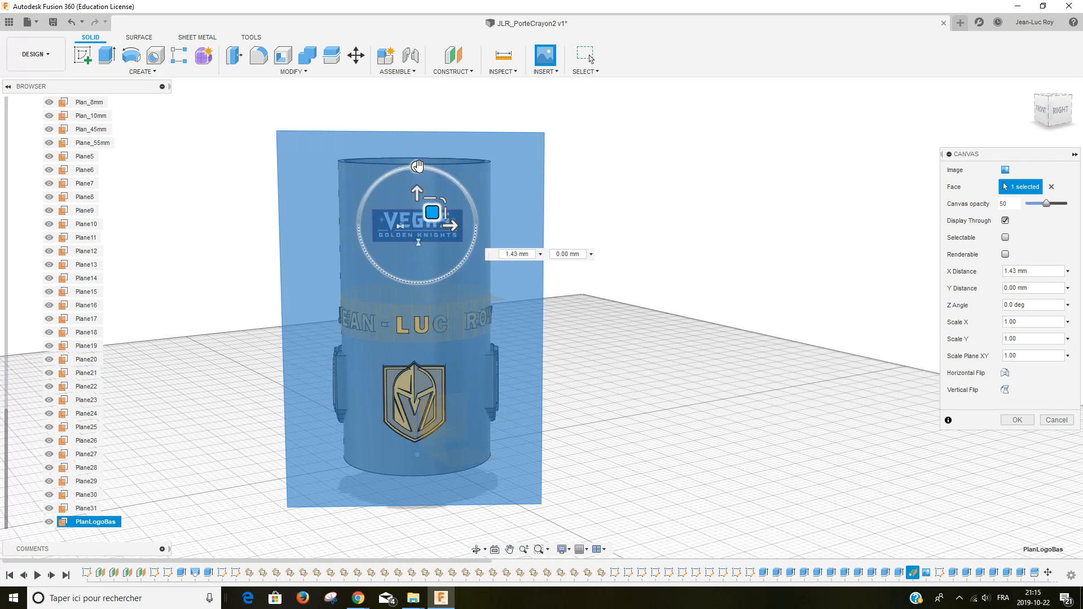
# Step: Check the canvas image's alignment from above and shift it sideways to an X distance of about 0.64 mm
pyautogui.click(476, 548)
pyautogui.moveTo(475, 342); pyautogui.dragTo(556, 392)
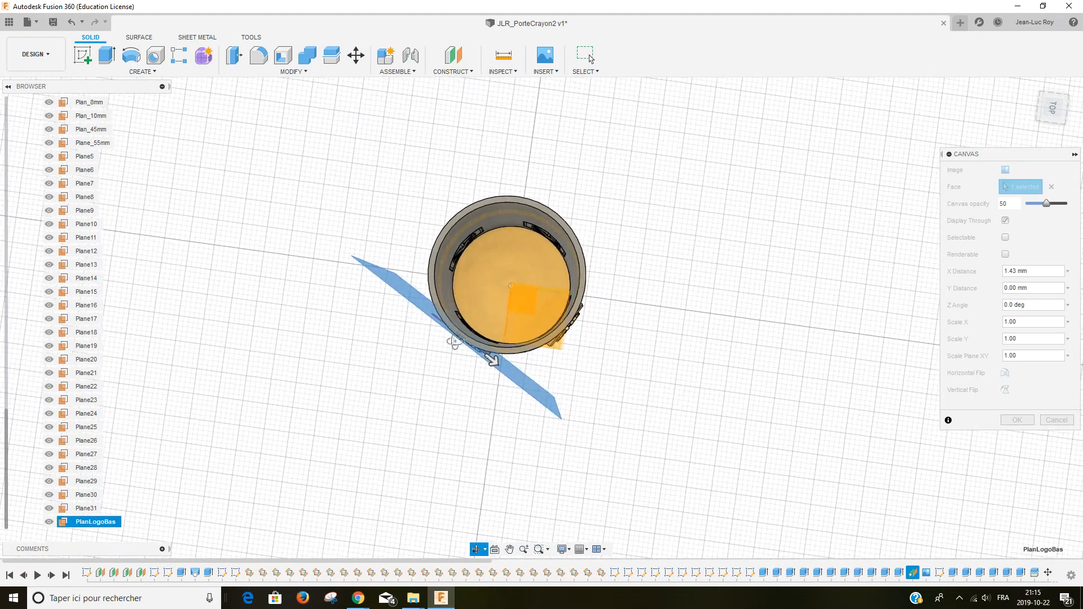
pyautogui.moveTo(490, 355); pyautogui.dragTo(538, 358)
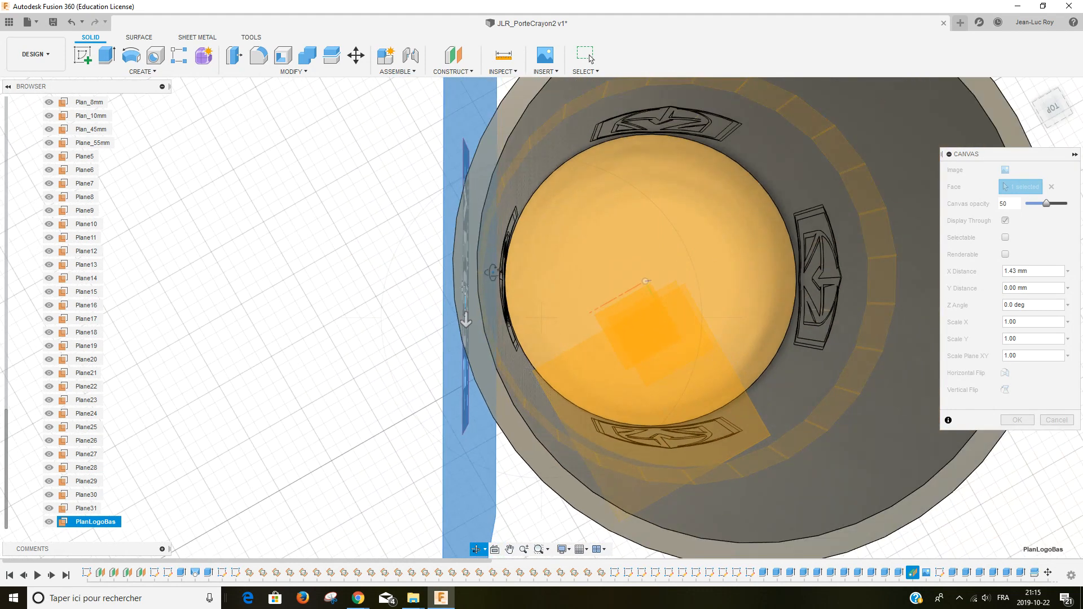
pyautogui.scroll(-1, 495, 282)
pyautogui.moveTo(495, 282); pyautogui.dragTo(506, 312, button='middle')
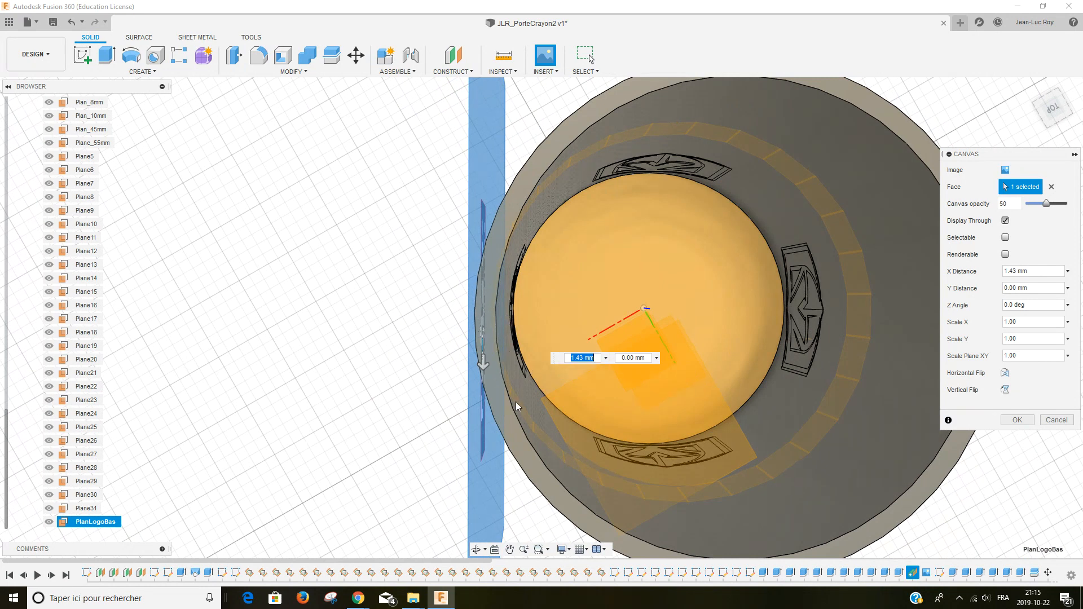
pyautogui.keyDown('shift'); pyautogui.moveTo(500, 374); pyautogui.dragTo(611, 354, button='middle'); pyautogui.keyUp('shift')
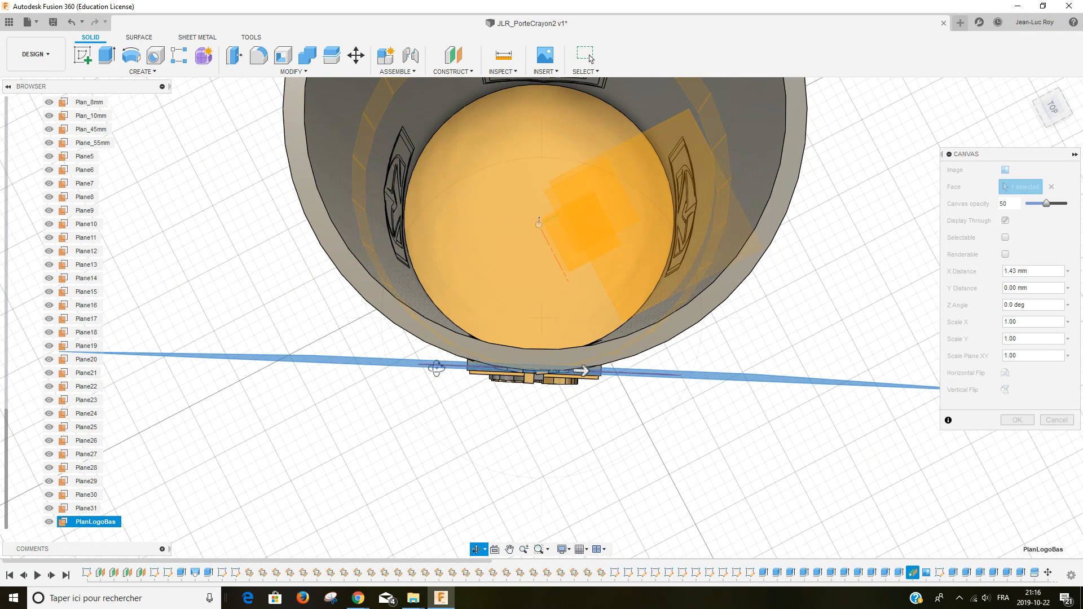
pyautogui.moveTo(562, 366); pyautogui.dragTo(568, 303)
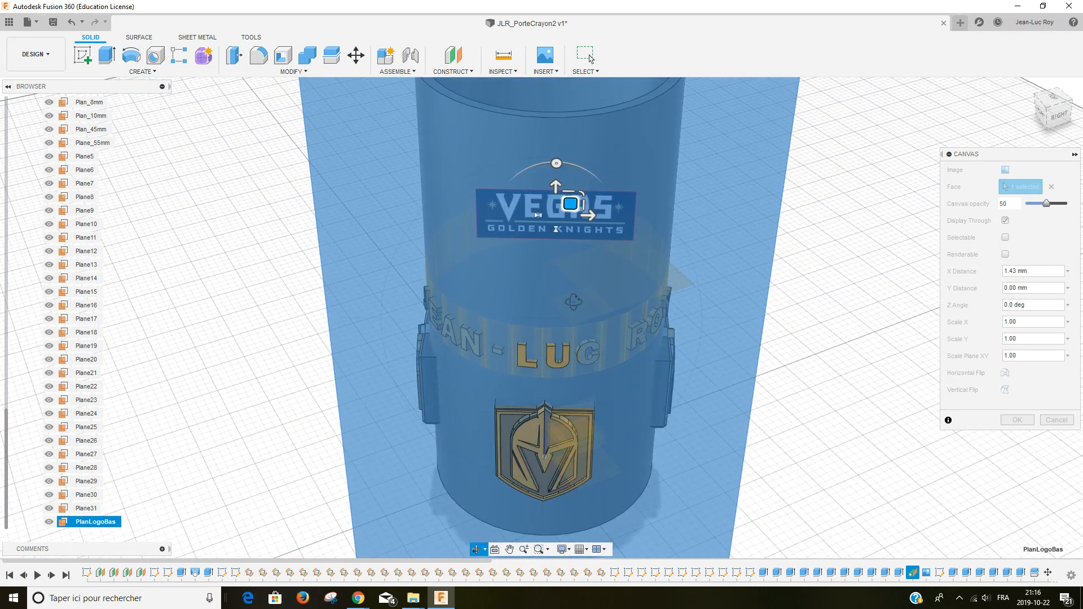
pyautogui.press('Escape')
pyautogui.moveTo(571, 203); pyautogui.dragTo(564, 201)
# Step: Examine from above how the canvas image is centred against the cylinder wall and the shield logo
pyautogui.click(476, 549)
pyautogui.moveTo(554, 331); pyautogui.dragTo(554, 388)
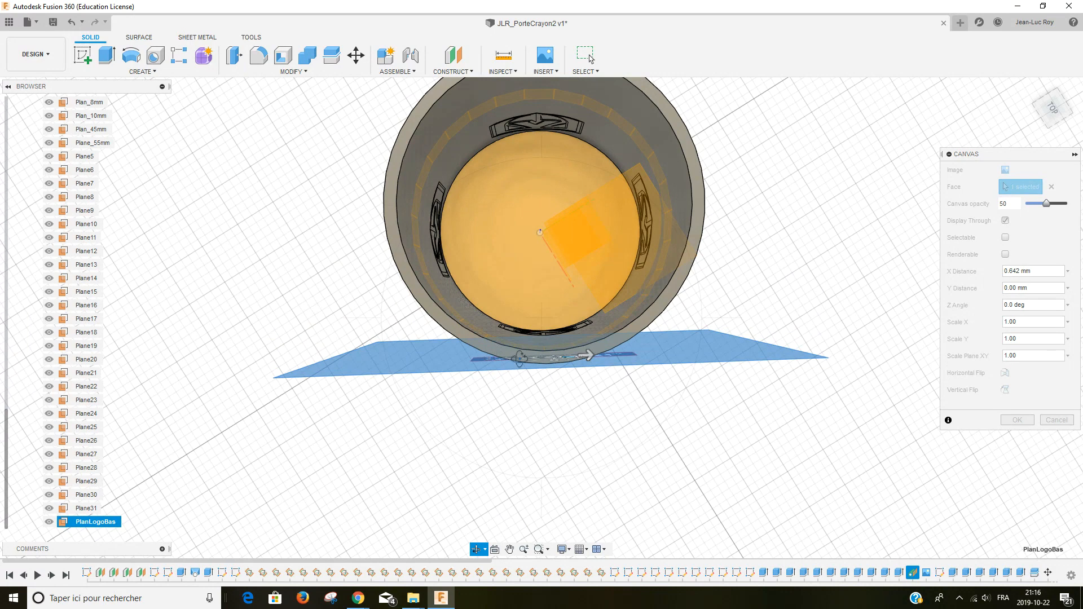
pyautogui.scroll(5, 588, 357)
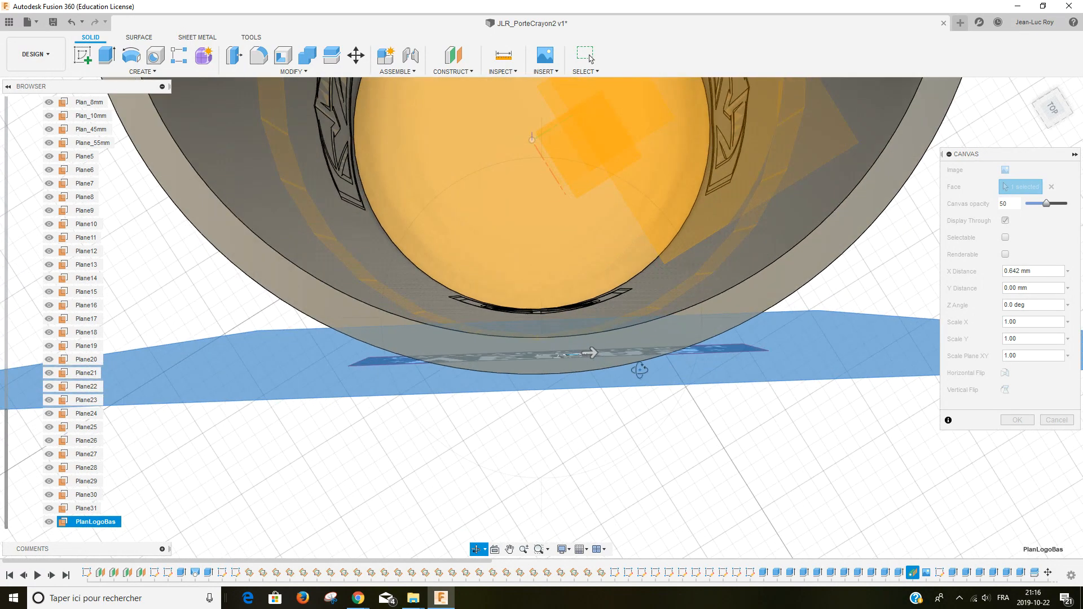
pyautogui.moveTo(624, 370); pyautogui.dragTo(622, 318)
pyautogui.press('Escape')
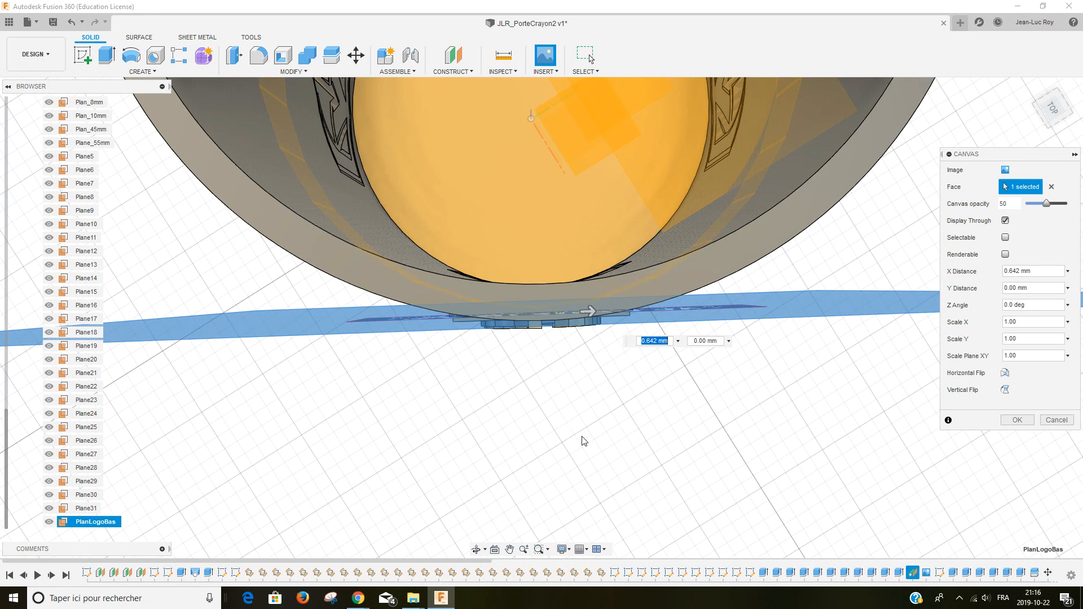
# Step: Shift the wordmark canvas sideways on the cylinder's upper part to an X distance of about 0.11 mm
pyautogui.click(476, 549)
pyautogui.moveTo(510, 491); pyautogui.dragTo(514, 464)
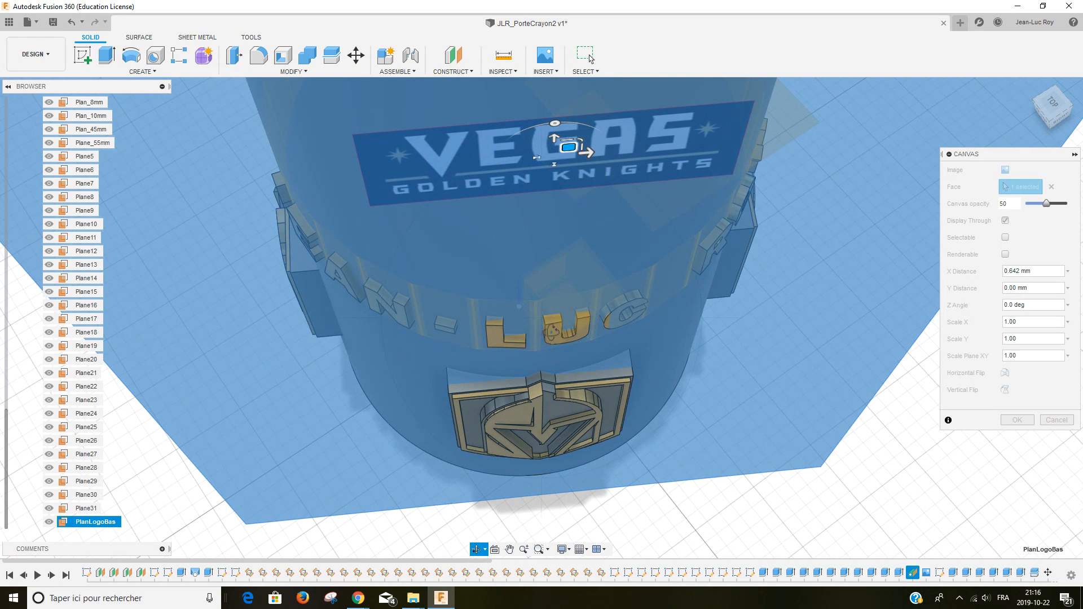
pyautogui.press('Escape')
pyautogui.moveTo(568, 148); pyautogui.dragTo(561, 149)
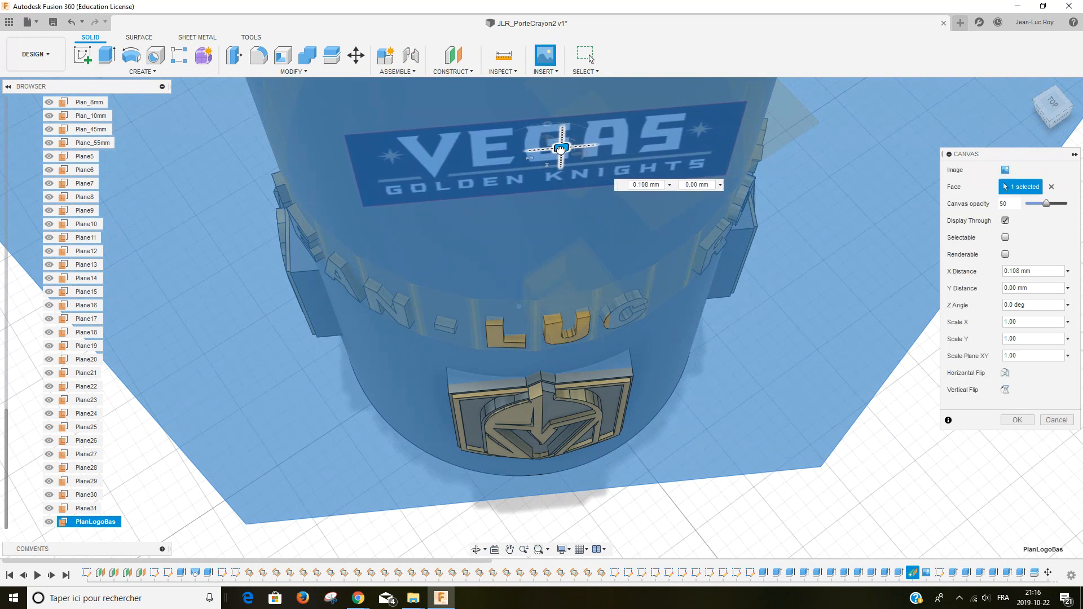
# Step: Check the wordmark canvas's alignment with the shield logo from above and from the front, and accept its placement
pyautogui.click(476, 550)
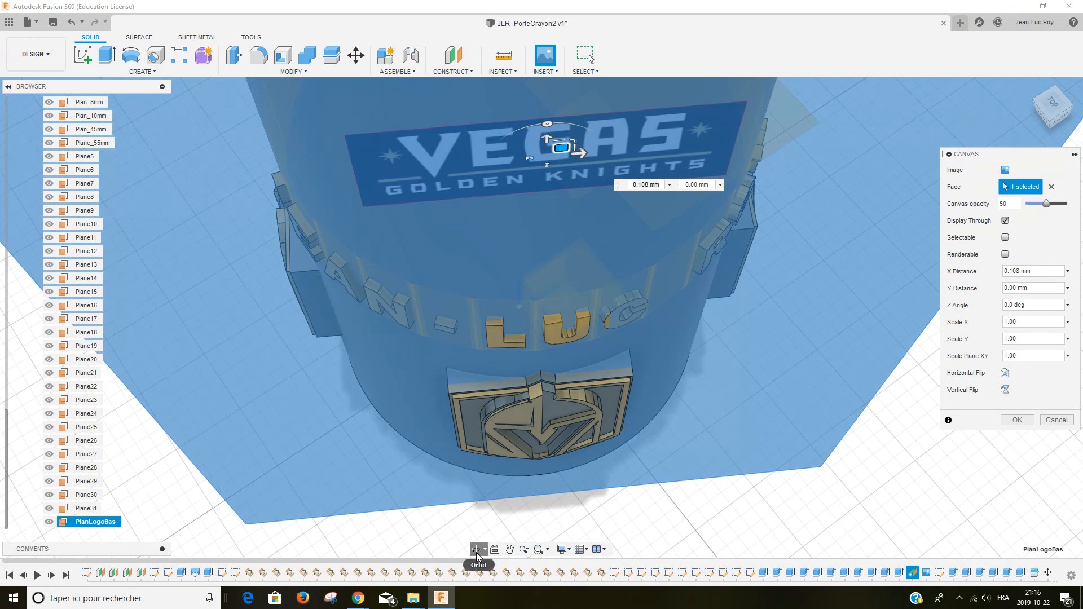
pyautogui.moveTo(532, 339); pyautogui.dragTo(543, 345)
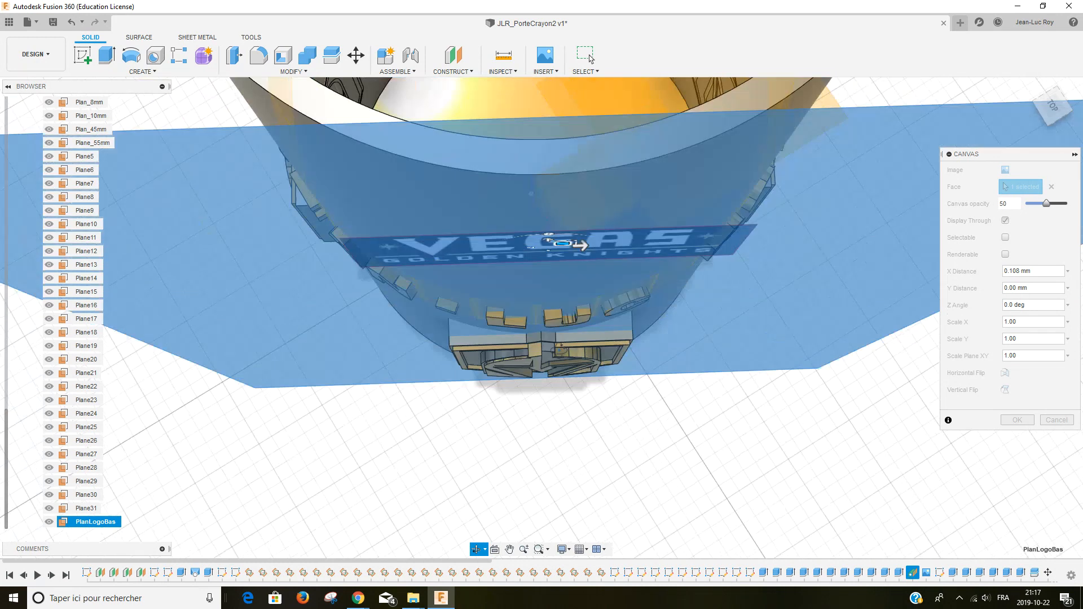
pyautogui.moveTo(559, 367); pyautogui.dragTo(557, 318)
pyautogui.scroll(-5, 557, 318)
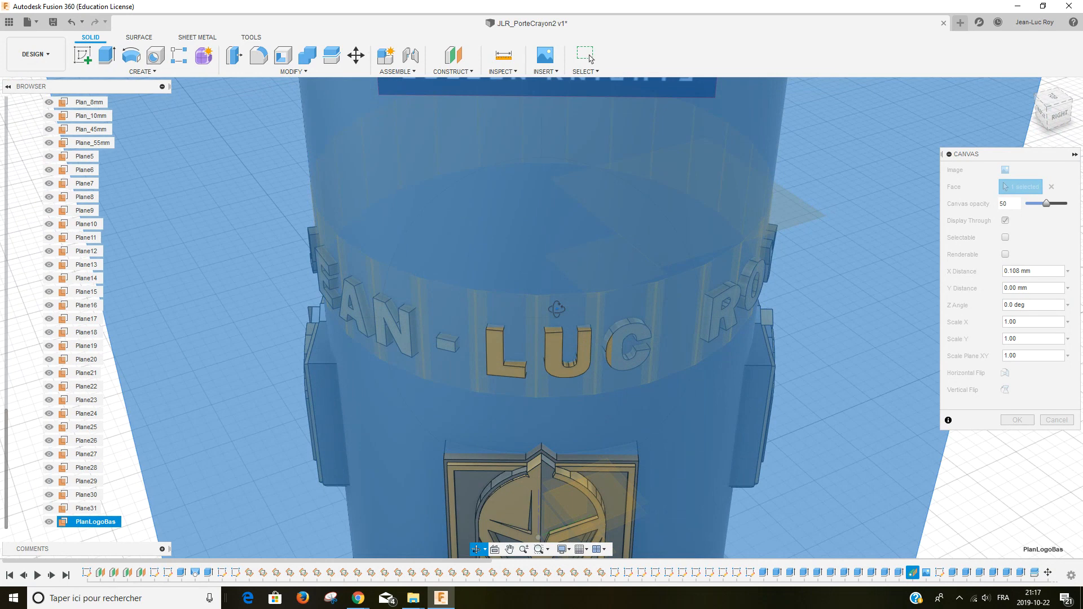
pyautogui.moveTo(562, 309); pyautogui.dragTo(560, 280)
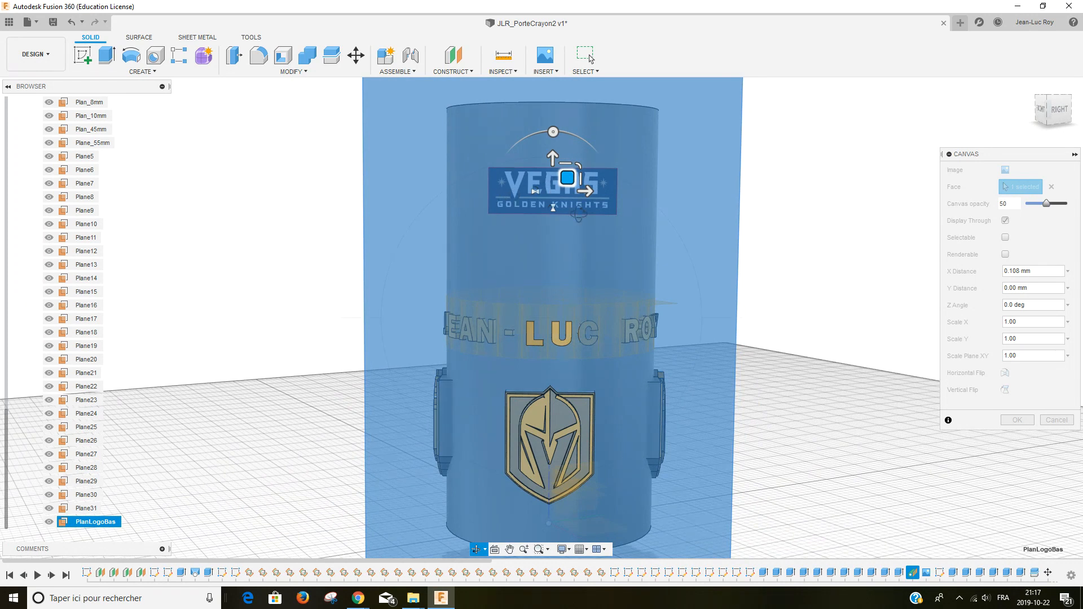
pyautogui.moveTo(554, 245)
pyautogui.mouseDown()
pyautogui.moveTo(553, 336)
pyautogui.moveTo(552, 239)
pyautogui.mouseUp()
pyautogui.scroll(-2, 553, 239)
pyautogui.press('Escape')
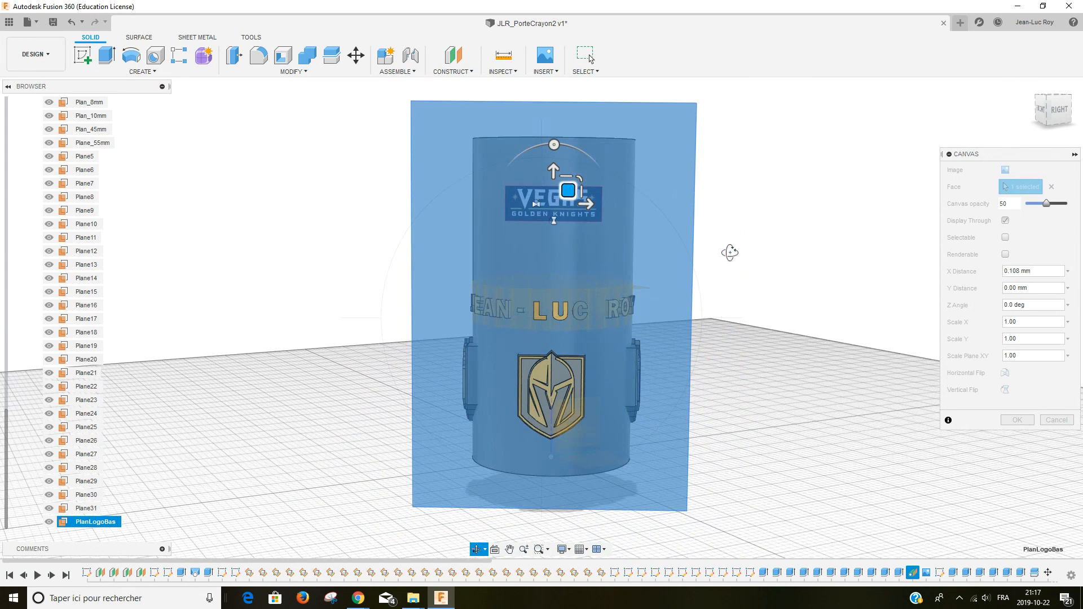
pyautogui.click(1016, 419)
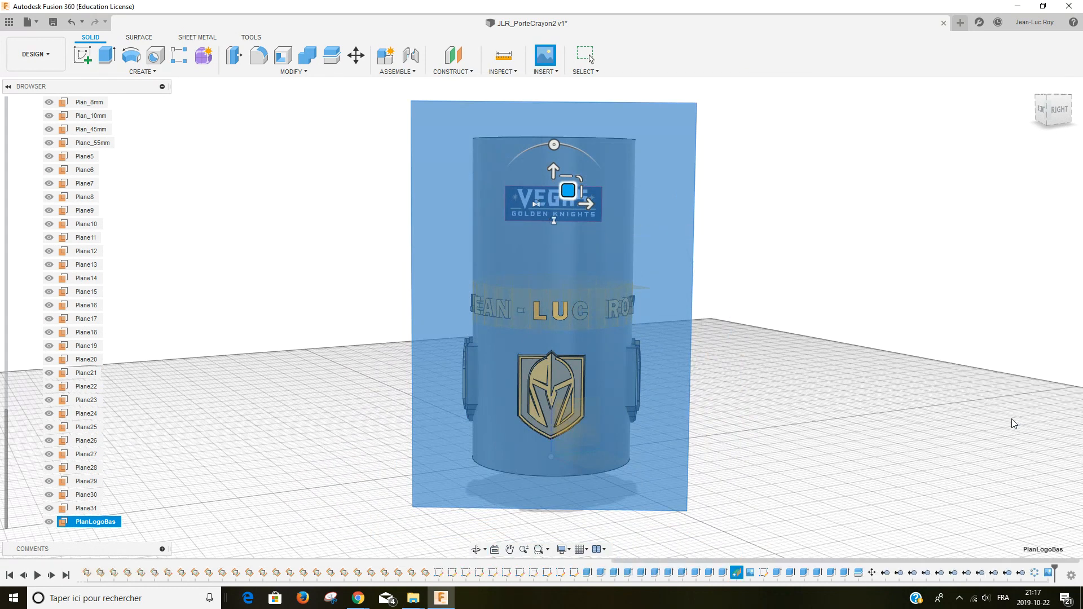
pyautogui.click(850, 421)
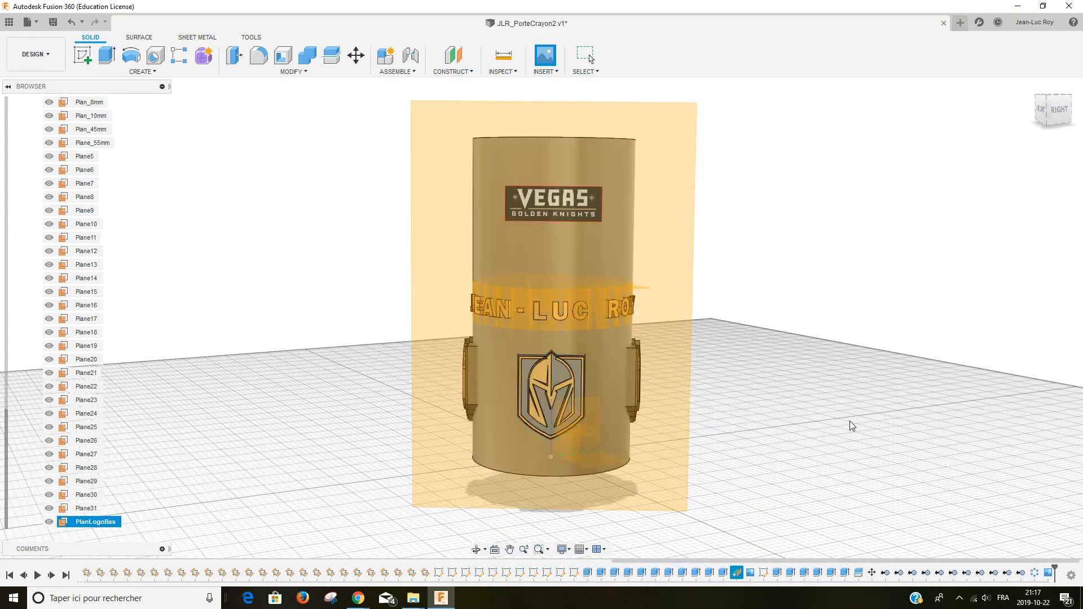
# Step: Show the existing Vegas_Golden_Knights_logo1 canvas behind the shield and hide it again
pyautogui.scroll(8, 80, 439)
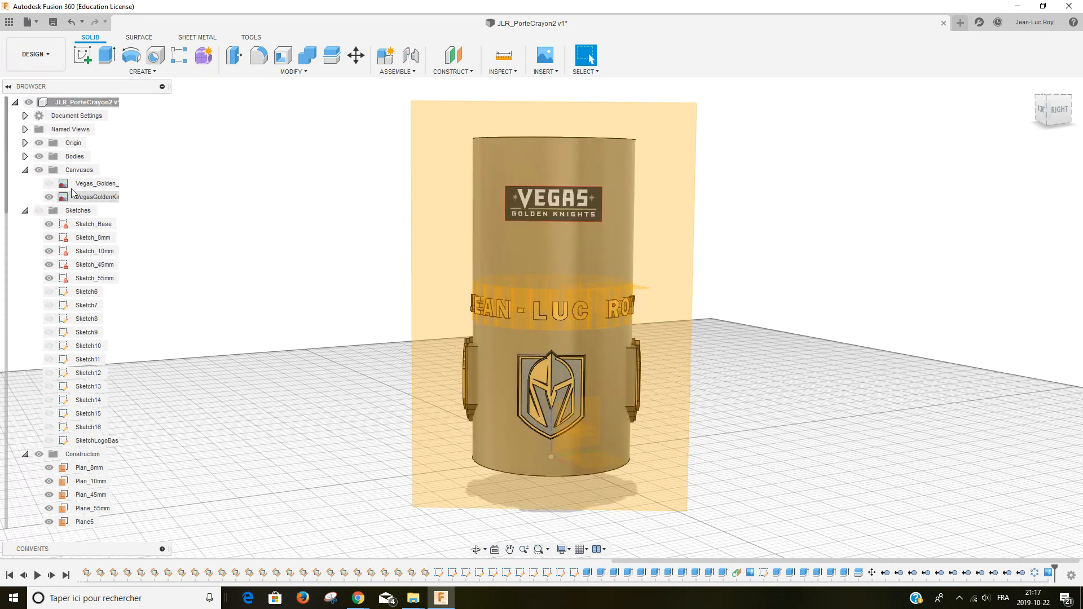
pyautogui.click(52, 185)
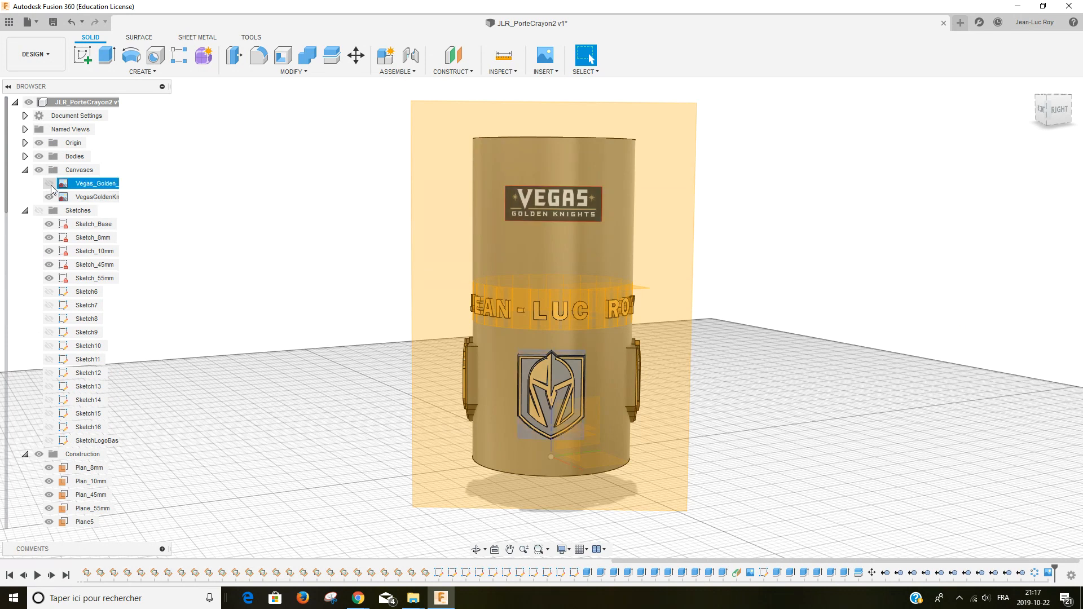
pyautogui.click(50, 184)
pyautogui.click(50, 184)
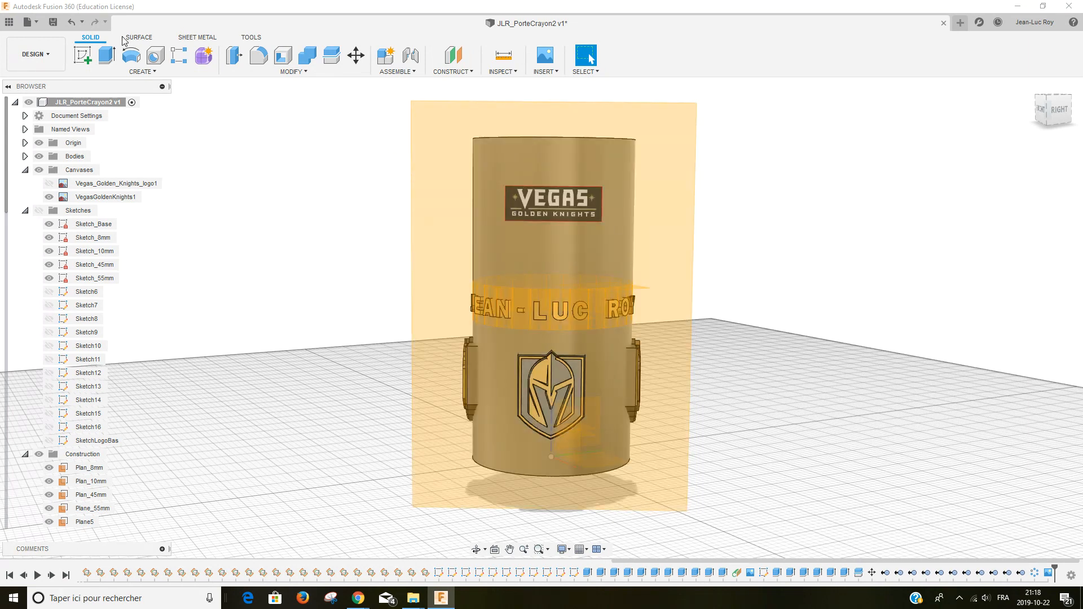
# Step: Save the design as a new version with the description JLR_PorteCrayon2
pyautogui.click(53, 23)
pyautogui.tripleClick(563, 289)
pyautogui.write('JLR_PorteCrayon2')
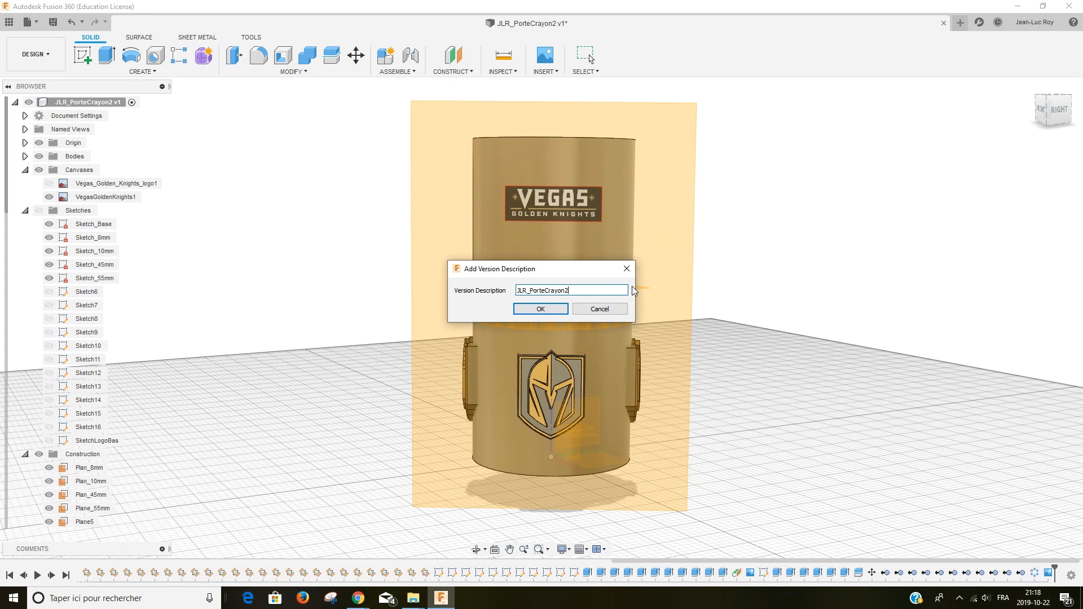
pyautogui.click(540, 309)
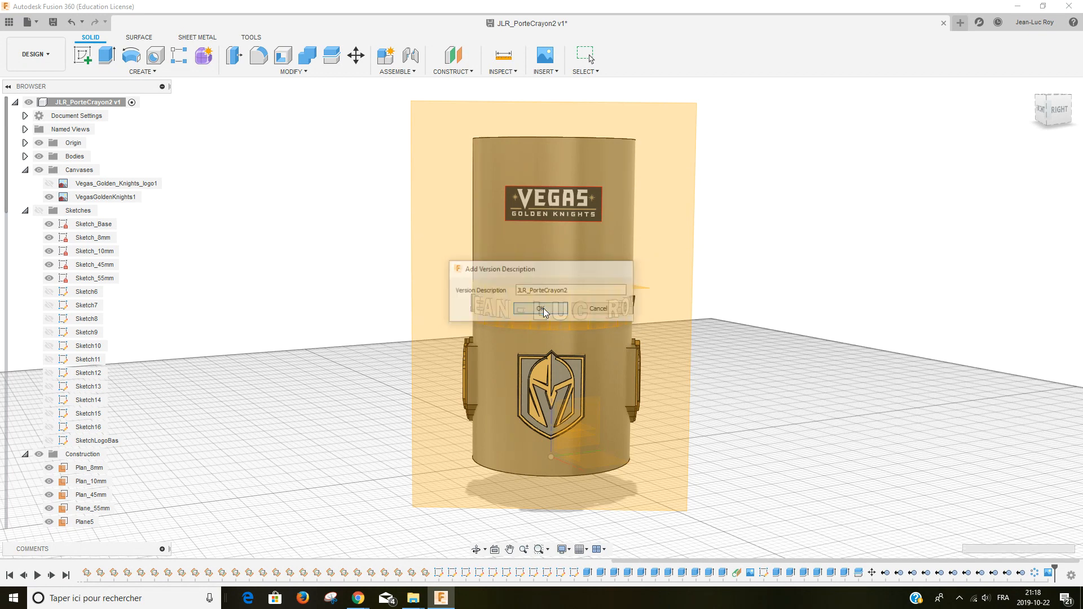